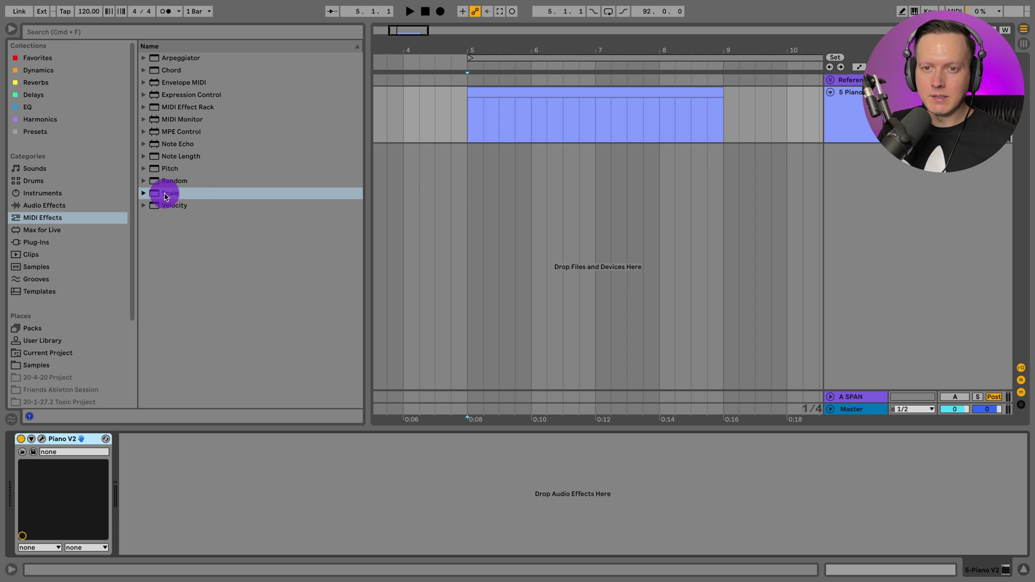
Add the Scale MIDI effect to the piano track, placed before the Piano V2 instrument.
{"action": "left_click_drag", "start_coordinate": [173, 196], "coordinate": [145, 482]}
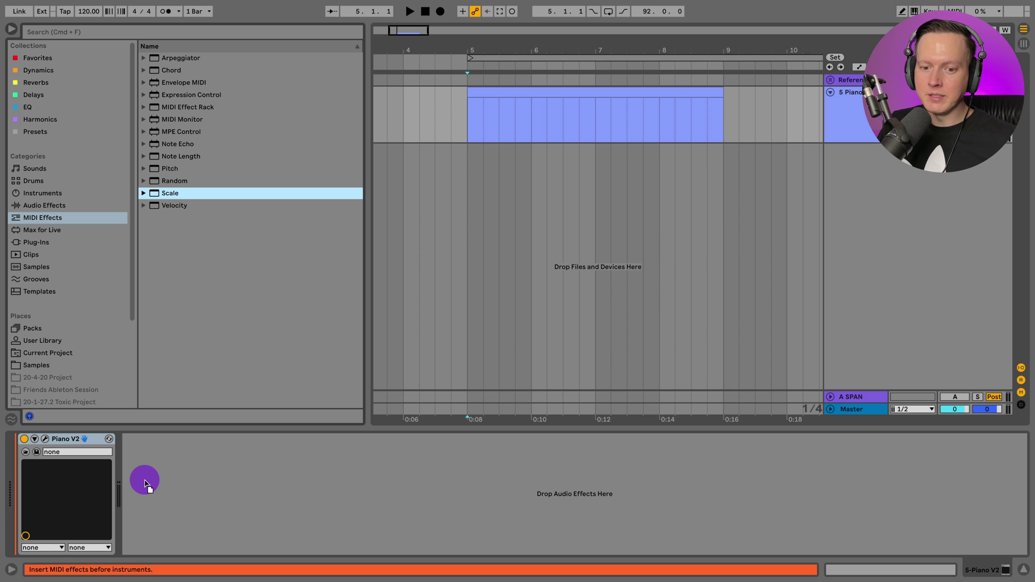
{"action": "left_click_drag", "start_coordinate": [144, 483], "coordinate": [14, 495]}
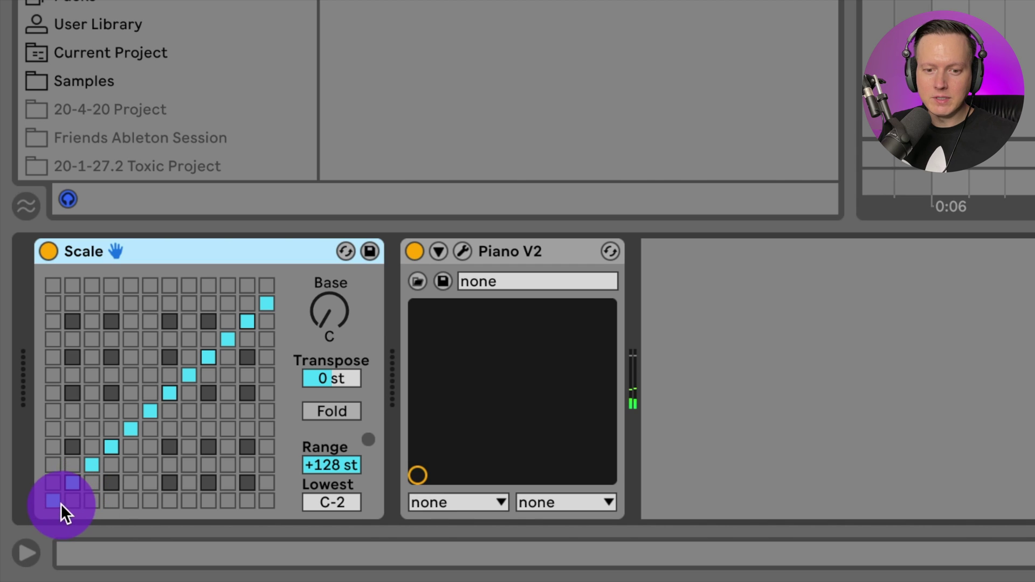
Try D as the Scale device's Base note and return it to C.
{"action": "left_click", "coordinate": [330, 317]}
{"action": "mouse_move", "coordinate": [330, 317]}
{"action": "left_mouse_down"}
{"action": "mouse_move", "coordinate": [333, 304]}
{"action": "mouse_move", "coordinate": [335, 318]}
{"action": "left_mouse_up"}
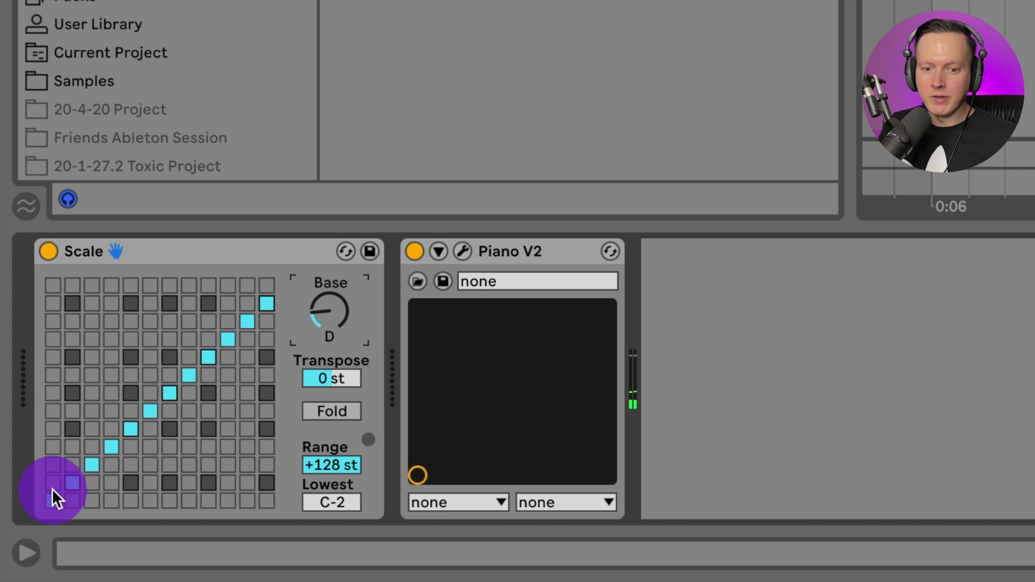
{"action": "mouse_move", "coordinate": [331, 301]}
{"action": "left_mouse_down"}
{"action": "mouse_move", "coordinate": [331, 316]}
{"action": "mouse_move", "coordinate": [332, 302]}
{"action": "left_mouse_up"}
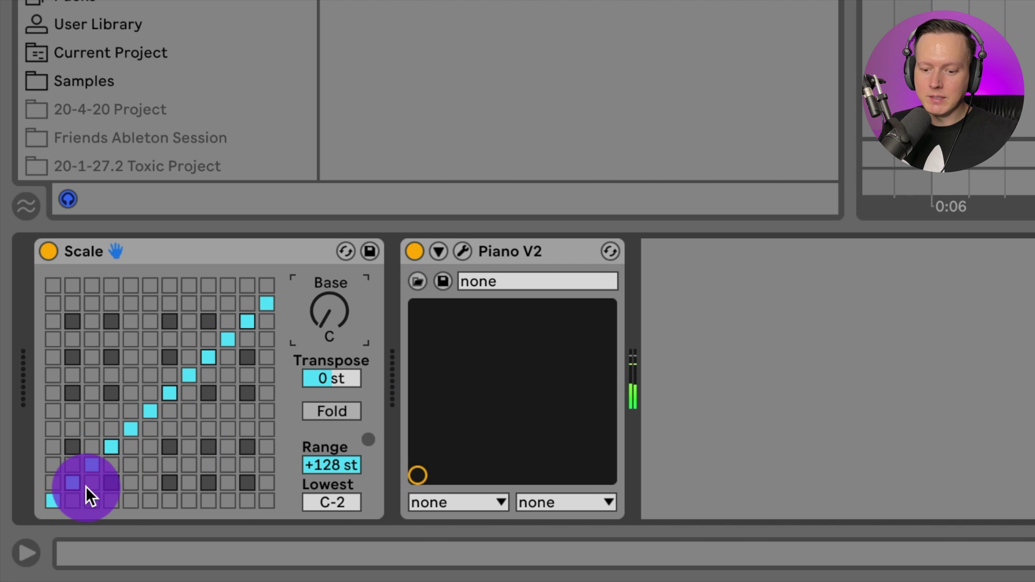
Remap the C# column of the Scale grid, trying D and C# as outputs and settling on C.
{"action": "left_click", "coordinate": [73, 464]}
{"action": "left_click", "coordinate": [69, 488]}
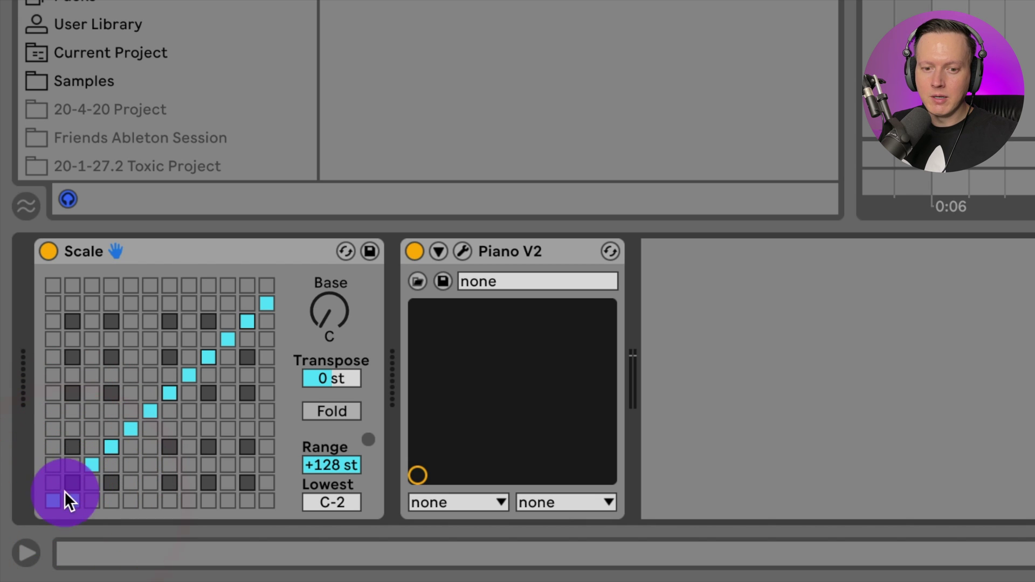
{"action": "left_click", "coordinate": [69, 485]}
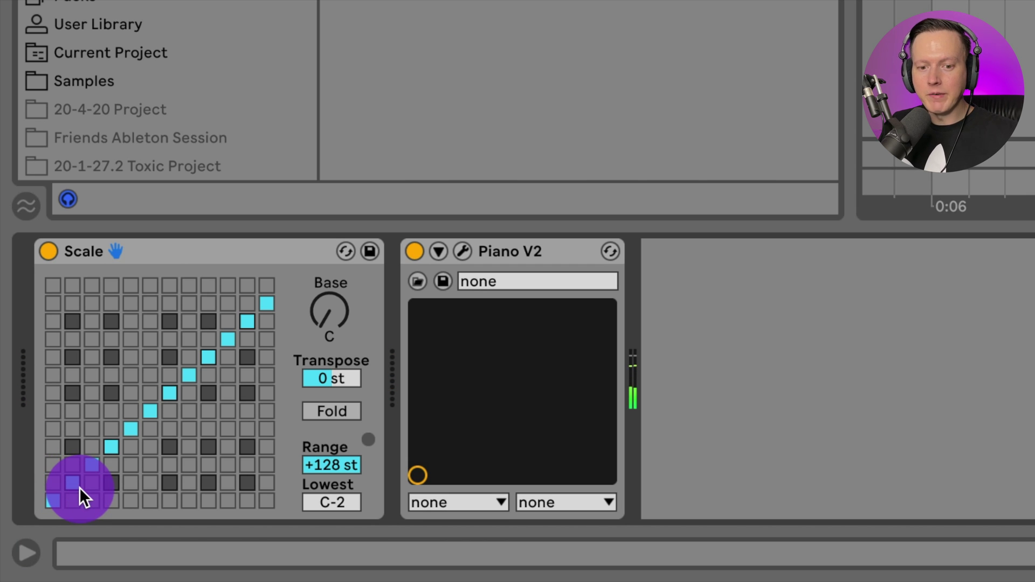
{"action": "left_click", "coordinate": [74, 501]}
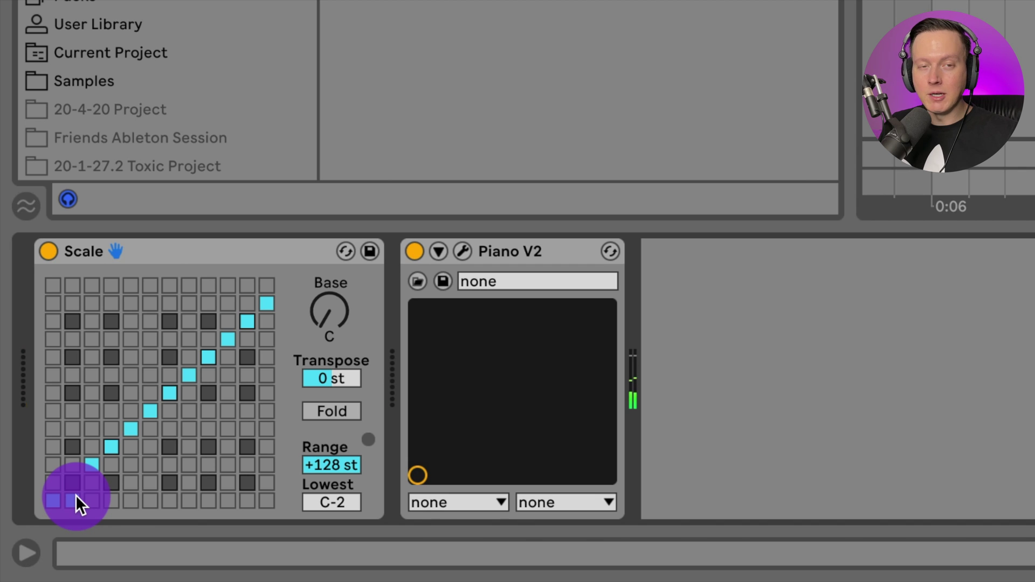
Complete the C major mapping in the Scale grid by routing D# to D, F# to F, G# to G and A# to A.
{"action": "left_click", "coordinate": [110, 465]}
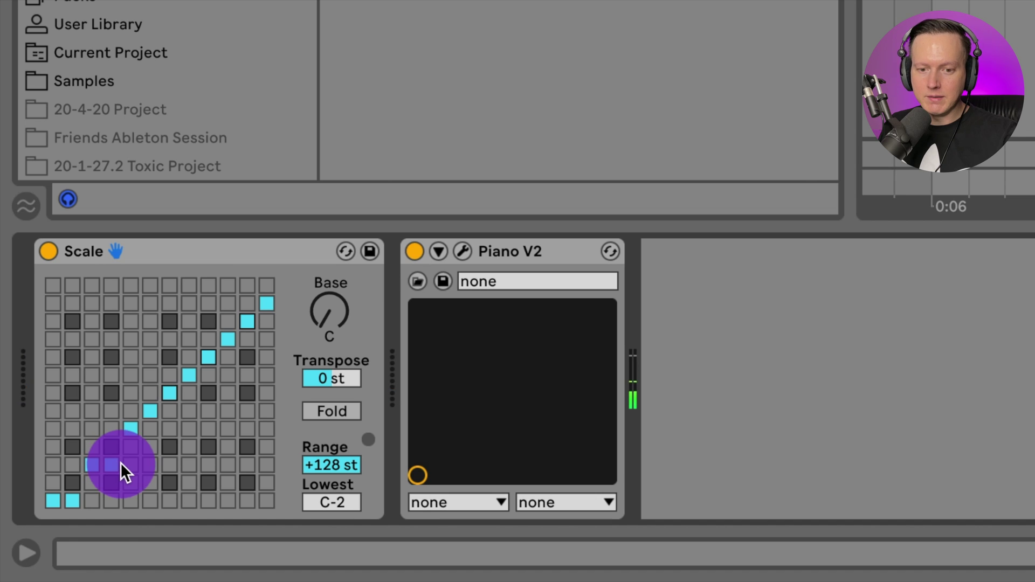
{"action": "left_click", "coordinate": [167, 413]}
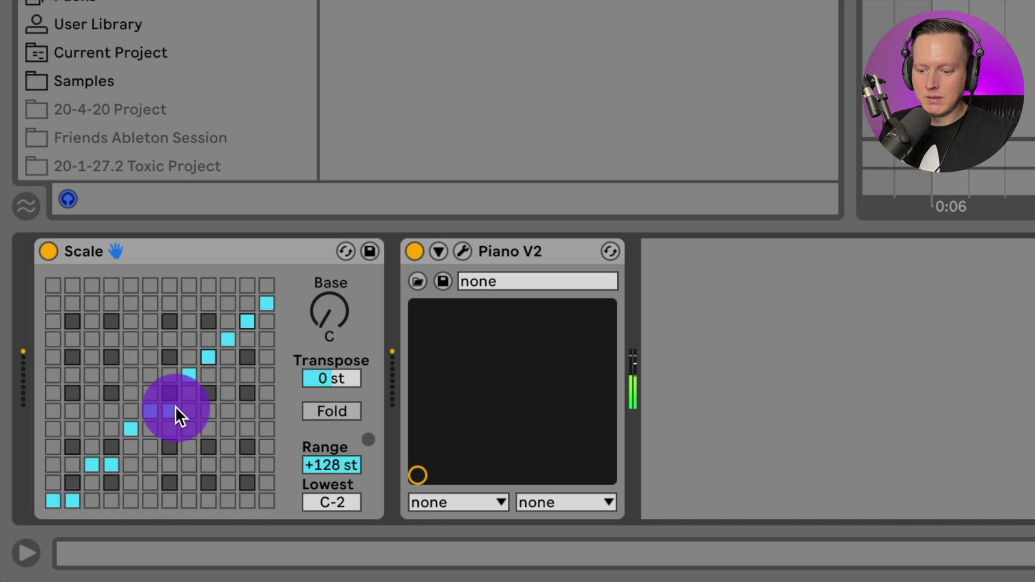
{"action": "left_click", "coordinate": [208, 374]}
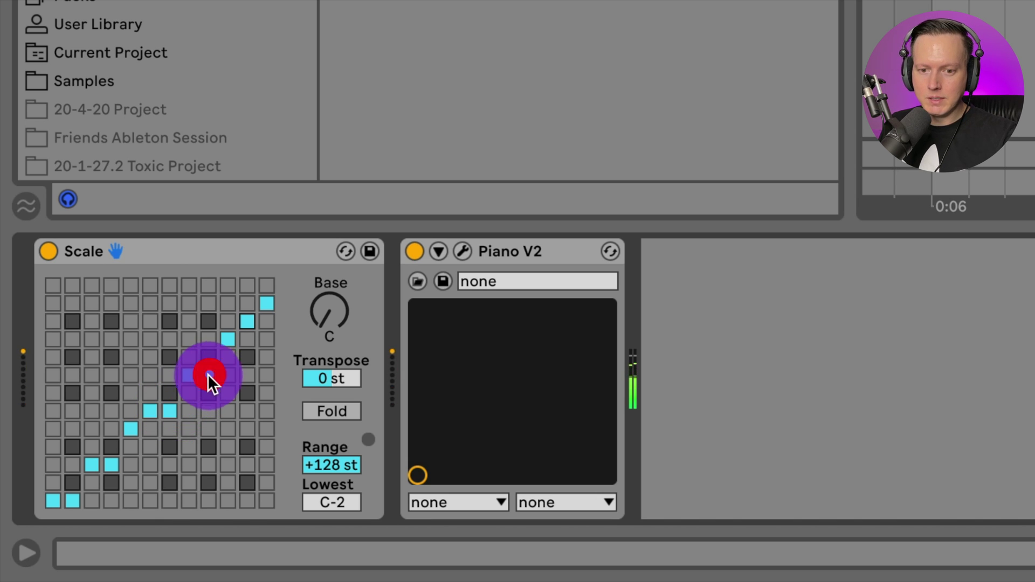
{"action": "left_click", "coordinate": [248, 337]}
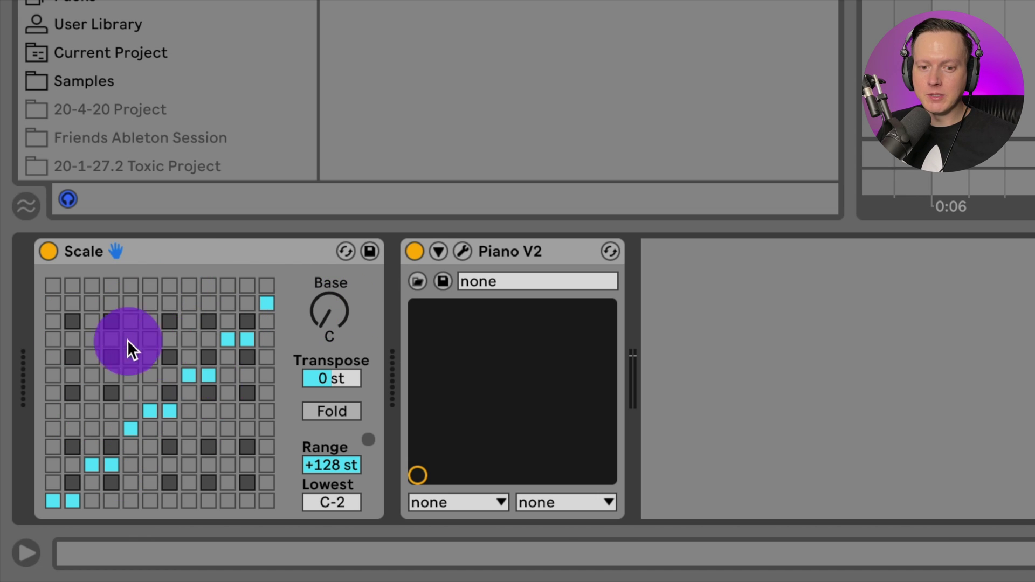
Raise the Scale device's Base to A and move the device selection to Piano V2.
{"action": "left_click_drag", "start_coordinate": [328, 316], "coordinate": [328, 295]}
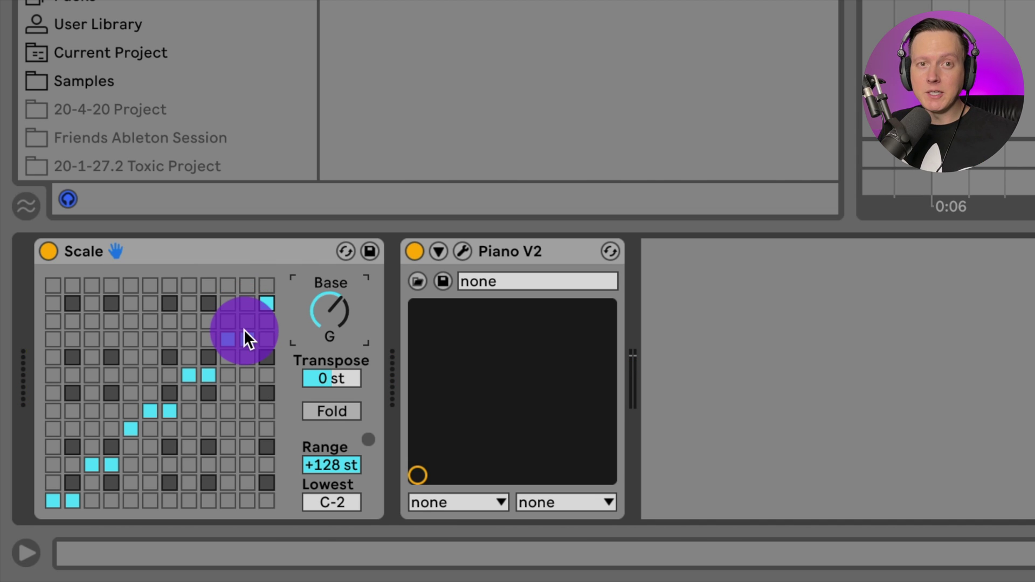
{"action": "left_click_drag", "start_coordinate": [326, 306], "coordinate": [328, 285]}
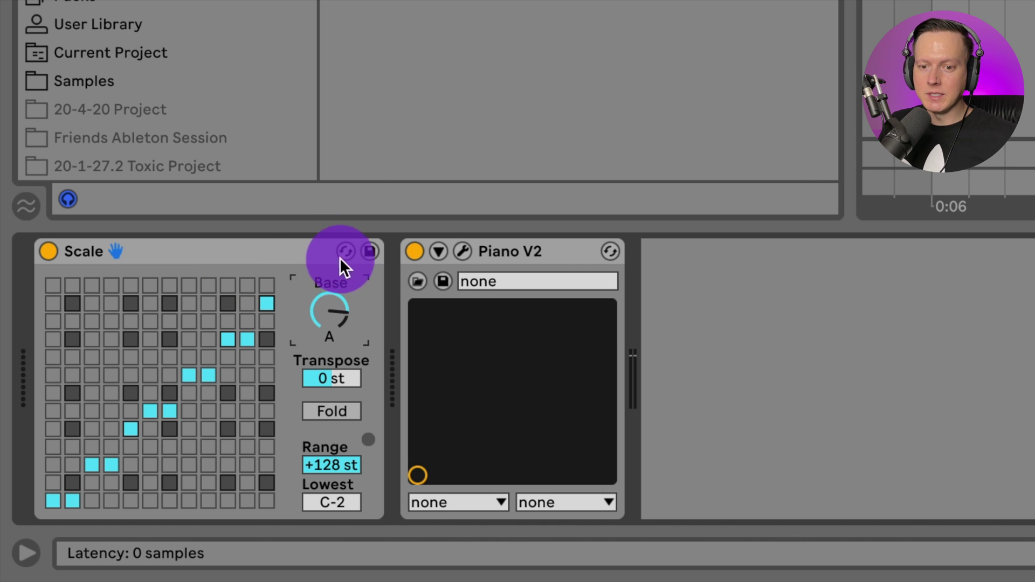
{"action": "key", "text": "Right"}
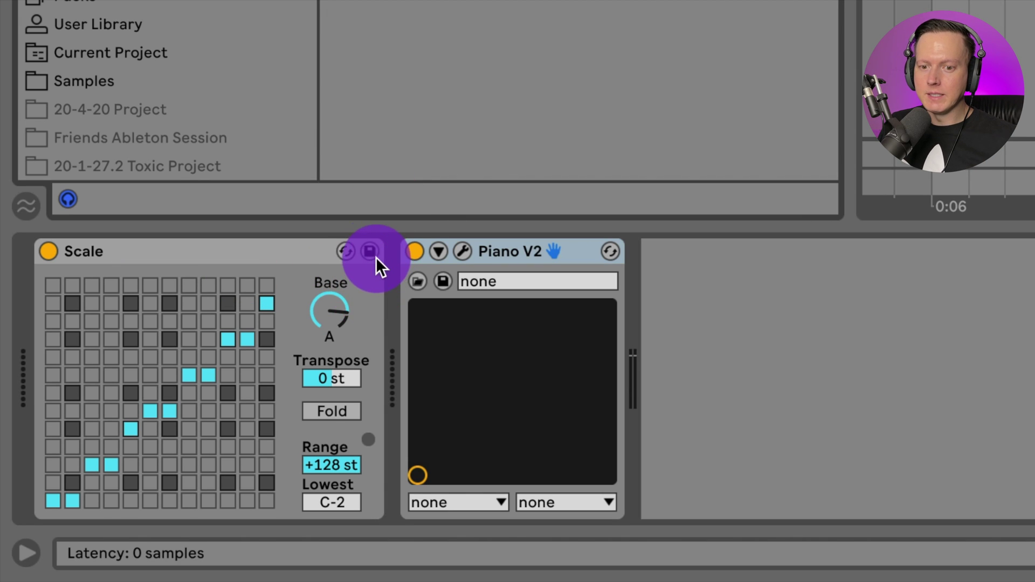
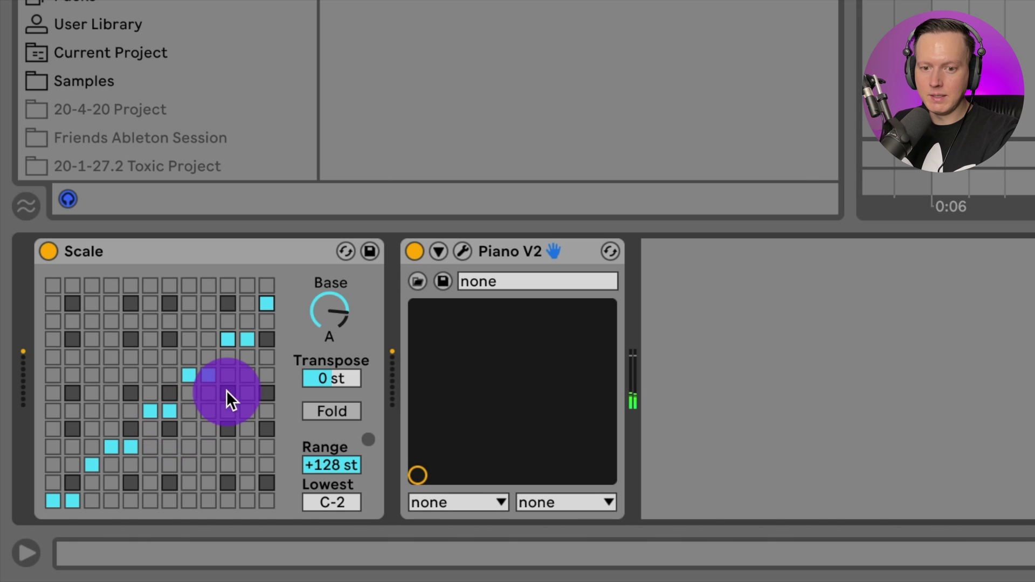
Finish the A minor mapping in the Scale grid: route columns nine and ten to F, and columns eleven and twelve to G.
{"action": "left_click", "coordinate": [210, 359]}
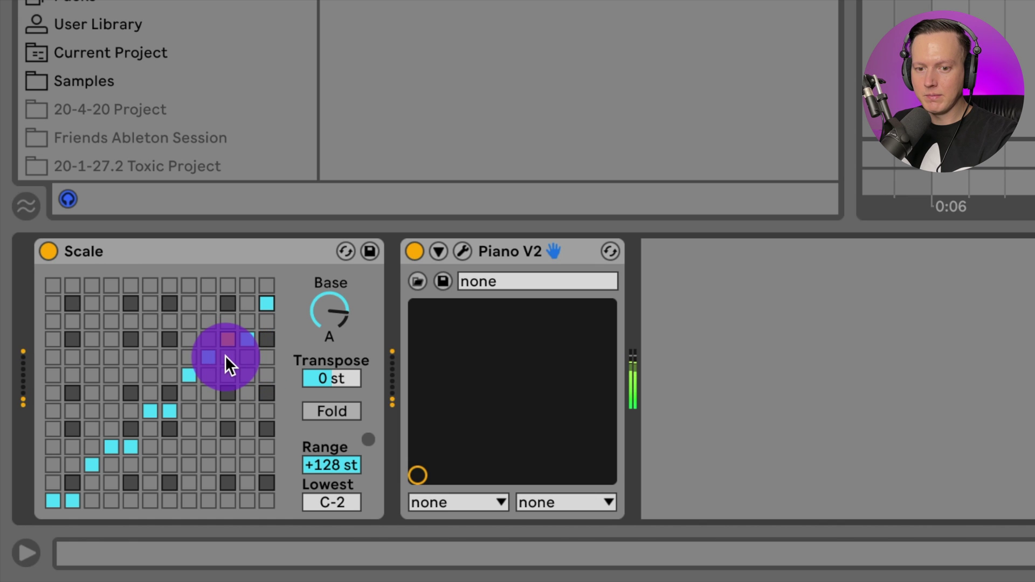
{"action": "left_click", "coordinate": [226, 354]}
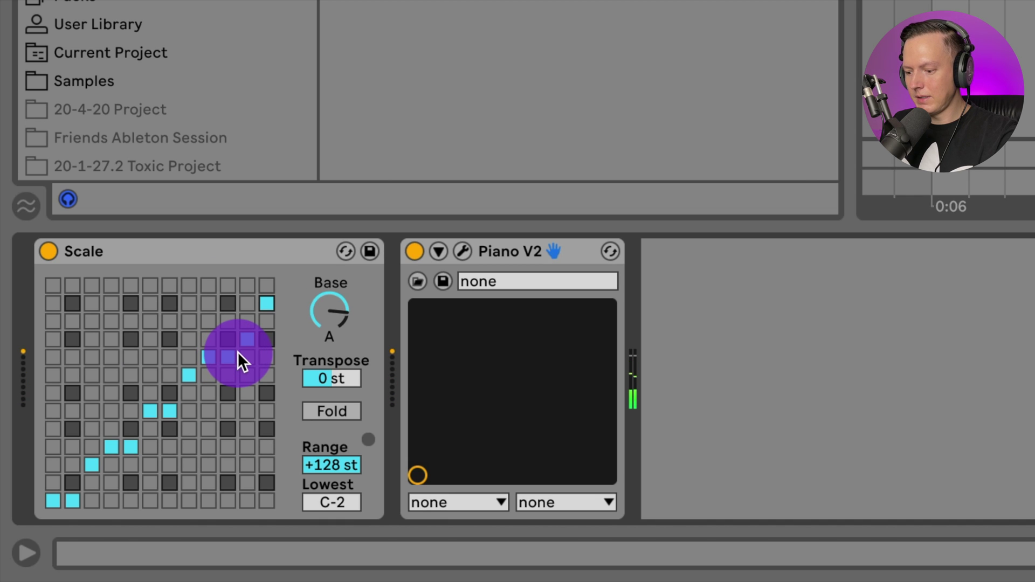
{"action": "left_click", "coordinate": [248, 325]}
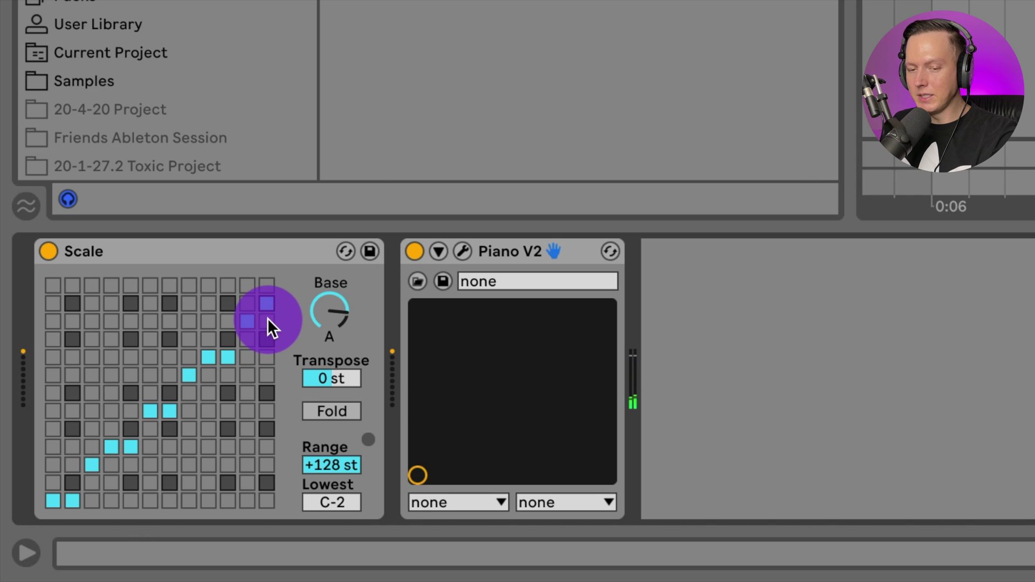
{"action": "left_click", "coordinate": [267, 320]}
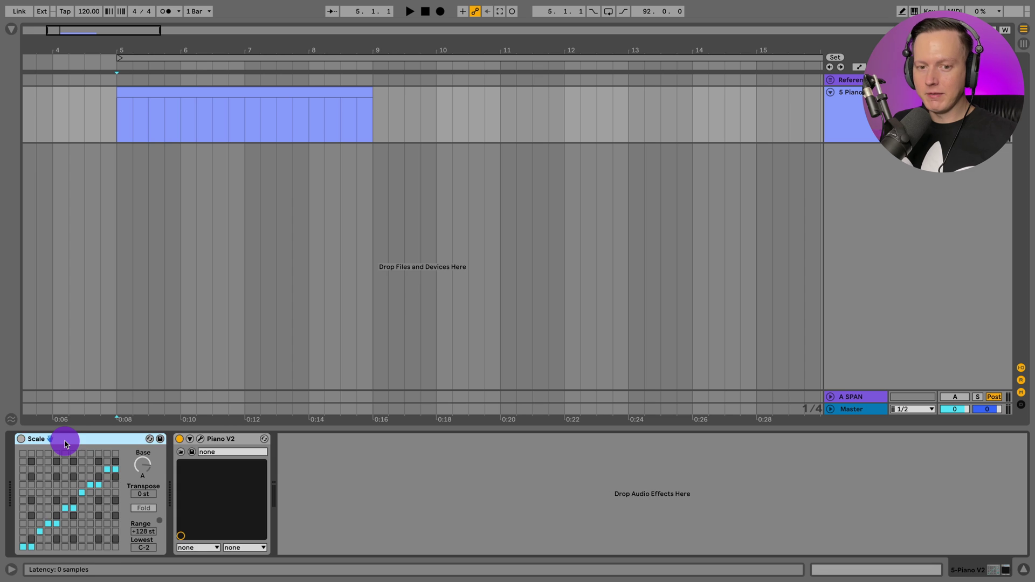
Delete the Scale device from the piano track and open the piano clip in the note editor.
{"action": "key", "text": "Delete"}
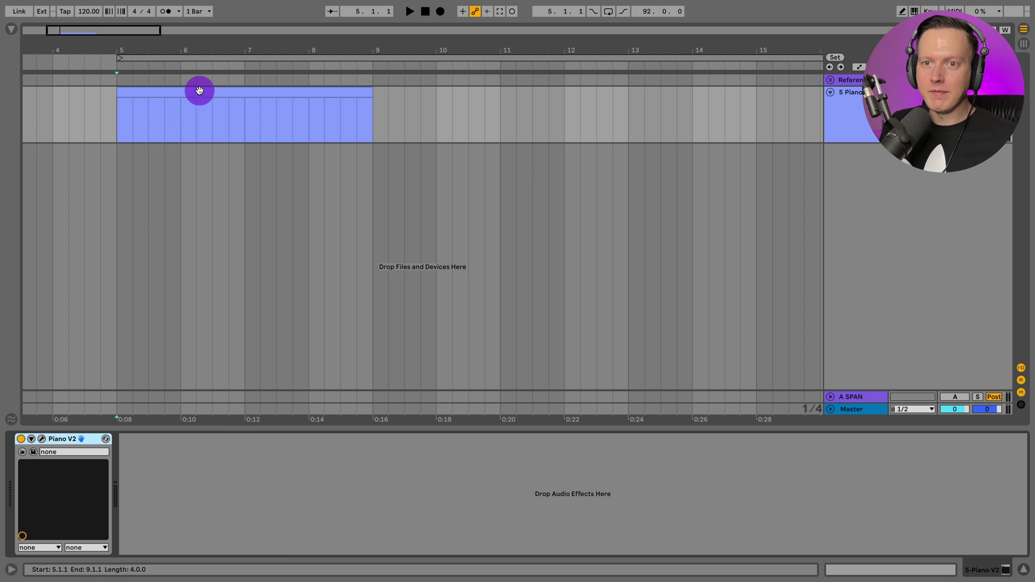
{"action": "left_click", "coordinate": [199, 92]}
{"action": "double_click", "coordinate": [212, 94]}
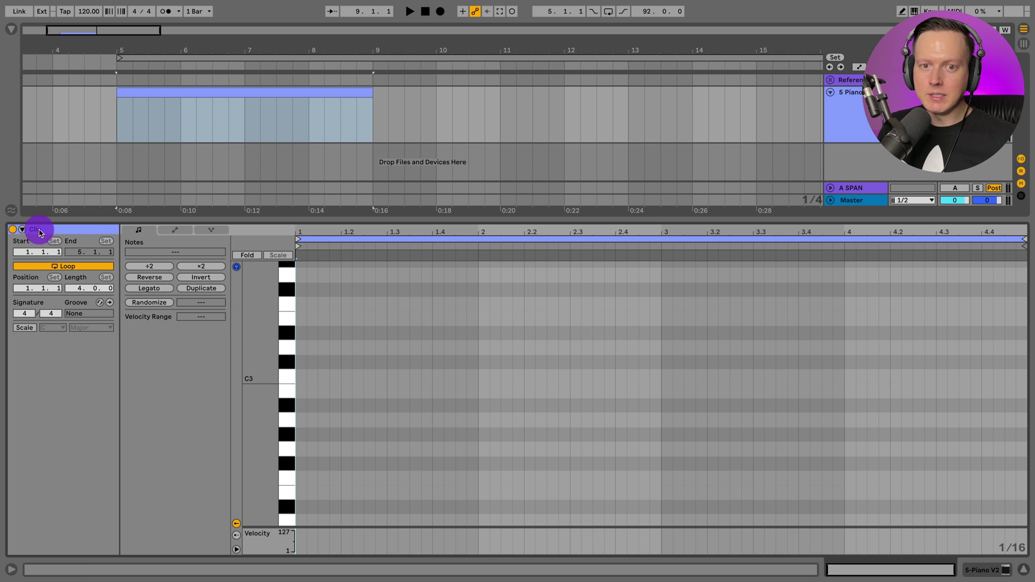
Enable the clip's scale highlighting, try E as the root note and set the scale to C Major.
{"action": "left_click", "coordinate": [24, 329]}
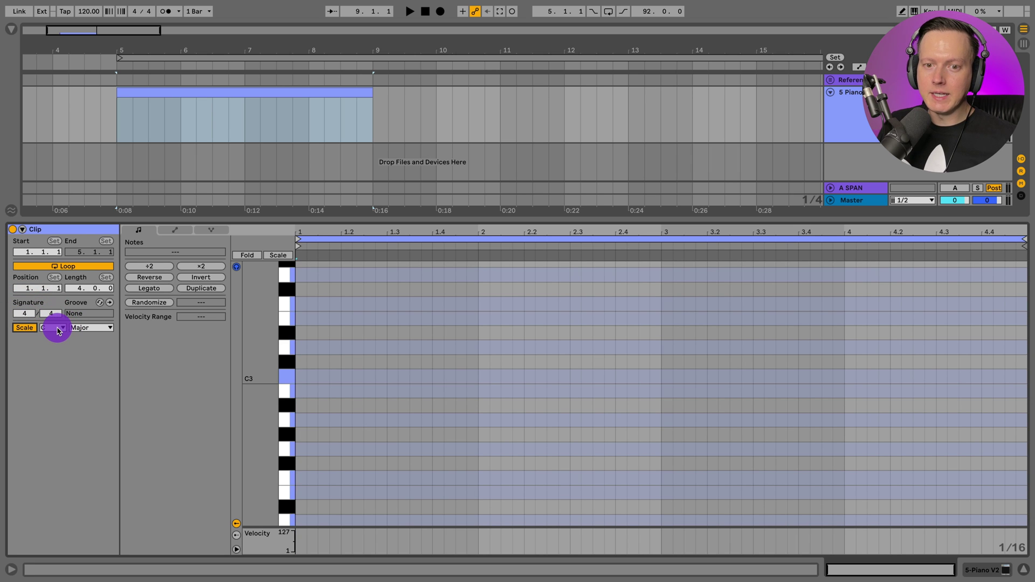
{"action": "left_click", "coordinate": [58, 330]}
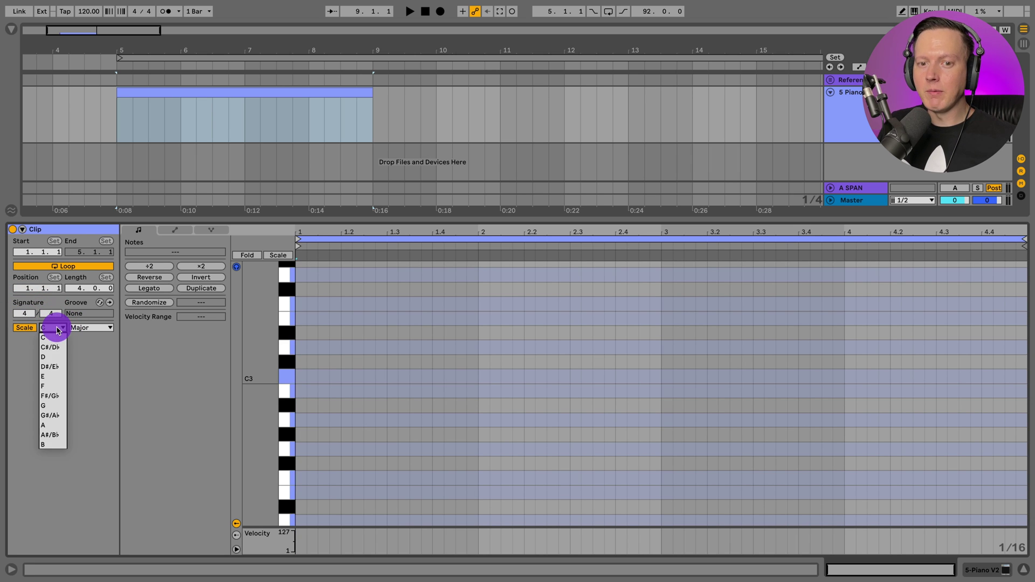
{"action": "left_click", "coordinate": [54, 376]}
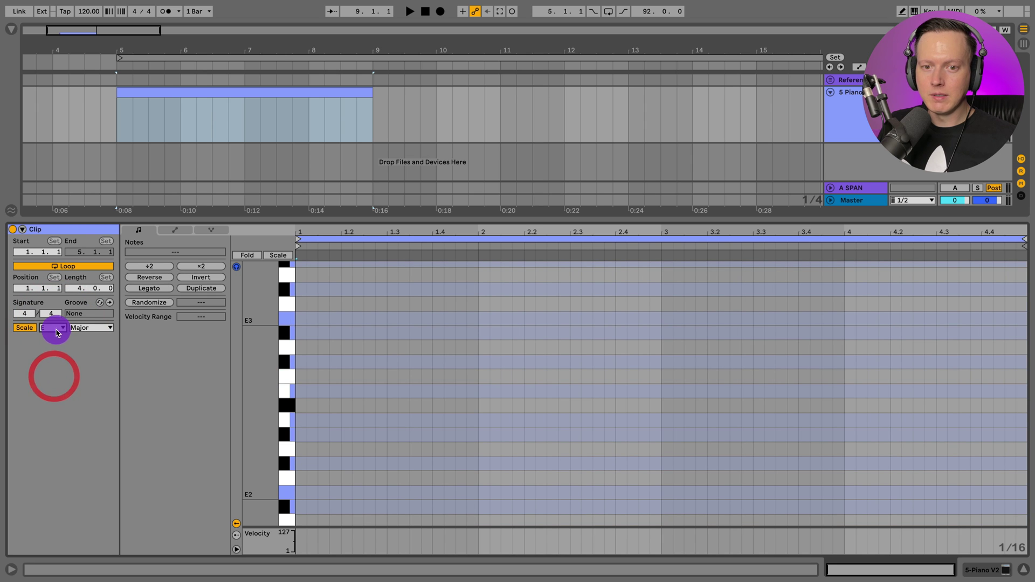
{"action": "left_click", "coordinate": [56, 328]}
{"action": "left_click", "coordinate": [54, 339]}
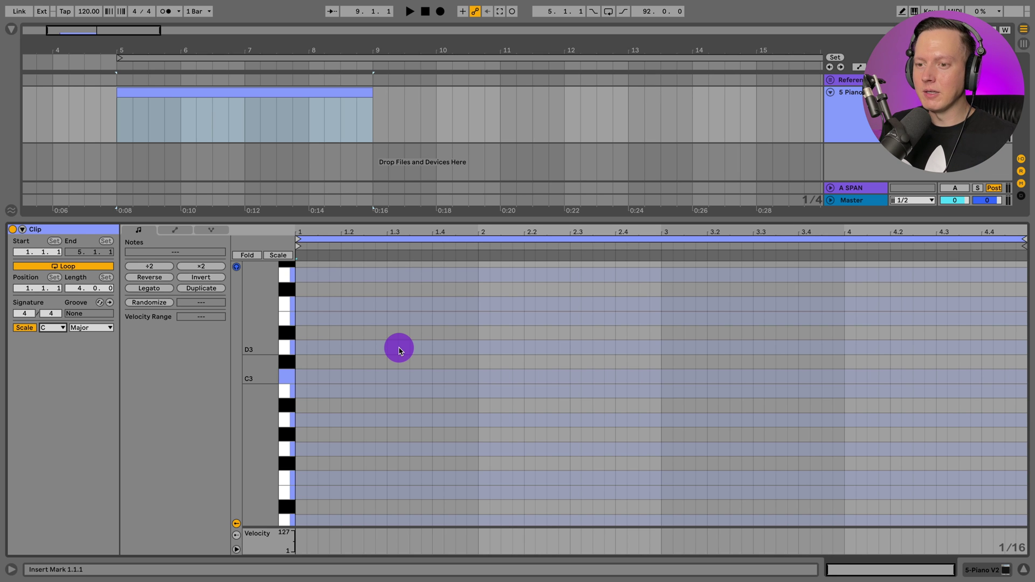
Add the in-scale notes B2, D3 and A2 in the first bar of the clip.
{"action": "double_click", "coordinate": [314, 394]}
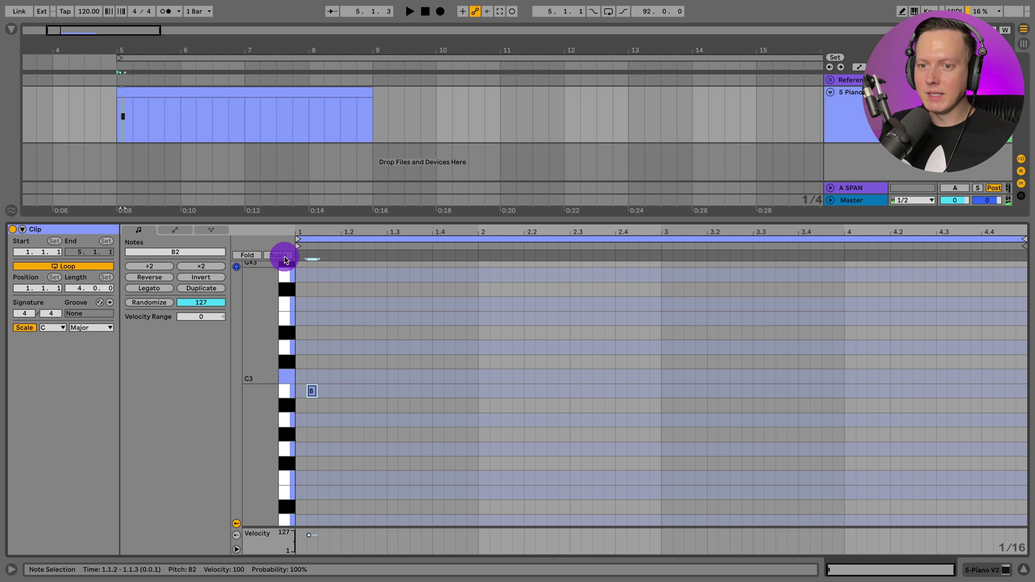
{"action": "double_click", "coordinate": [369, 347]}
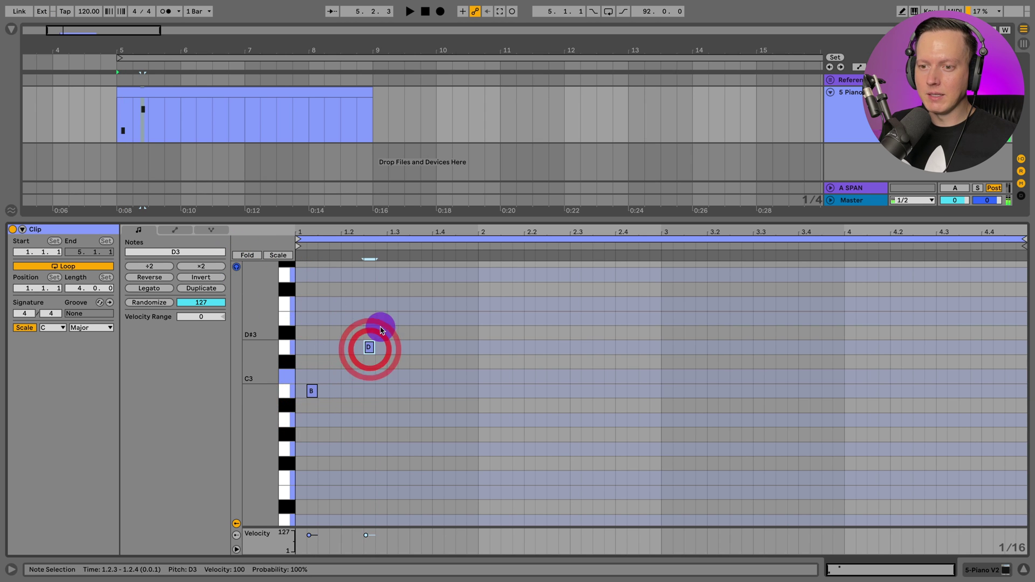
{"action": "double_click", "coordinate": [465, 422]}
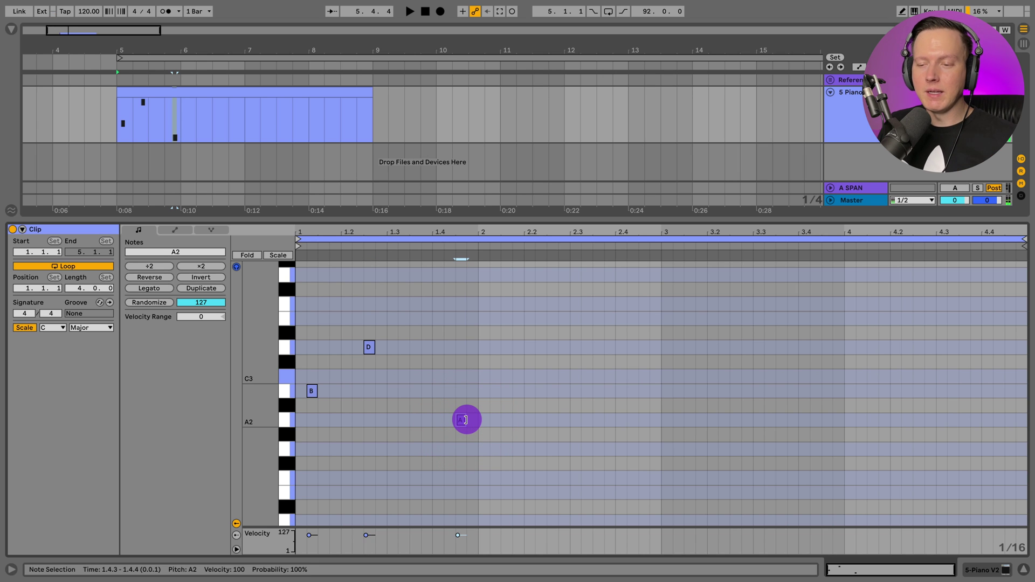
Limit the note editor to keys of the scale and add the notes C4, F3, E4, B3, C3 and D4 across bars 2 to 4.
{"action": "left_click", "coordinate": [280, 256]}
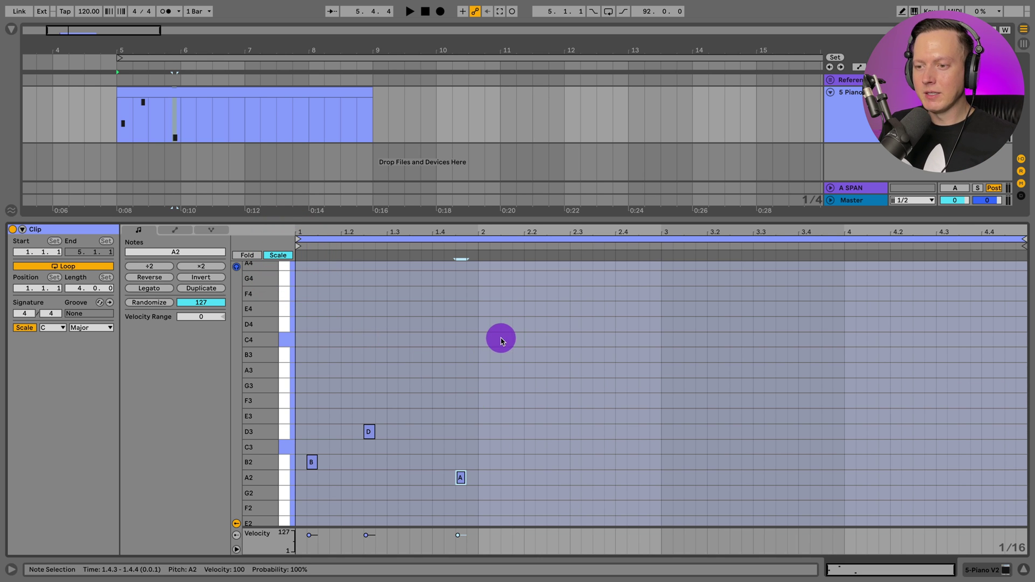
{"action": "left_click", "coordinate": [518, 340]}
{"action": "left_click", "coordinate": [735, 401]}
{"action": "left_click", "coordinate": [735, 309]}
{"action": "left_click", "coordinate": [929, 354]}
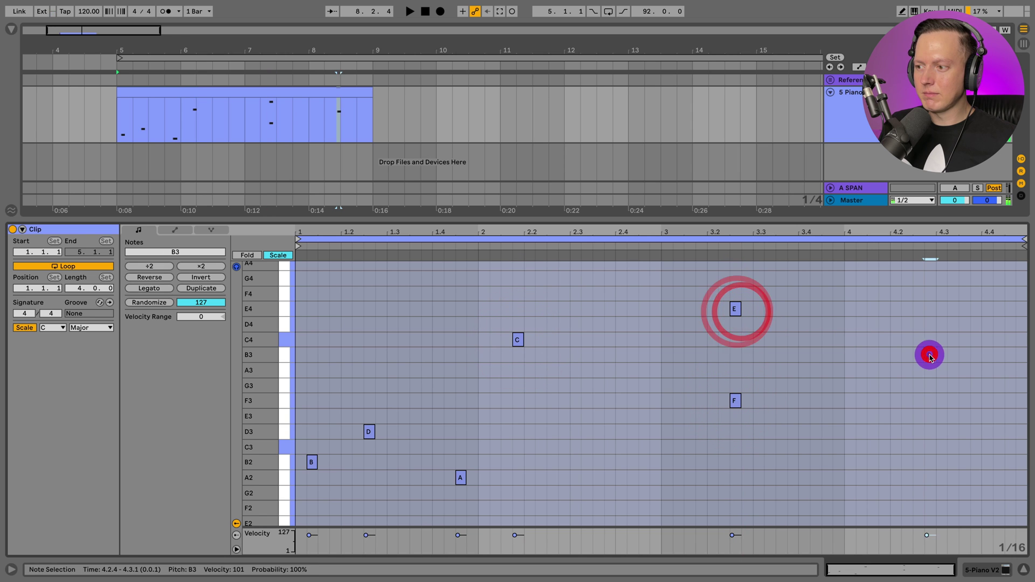
{"action": "left_click", "coordinate": [938, 447]}
{"action": "left_click", "coordinate": [617, 330]}
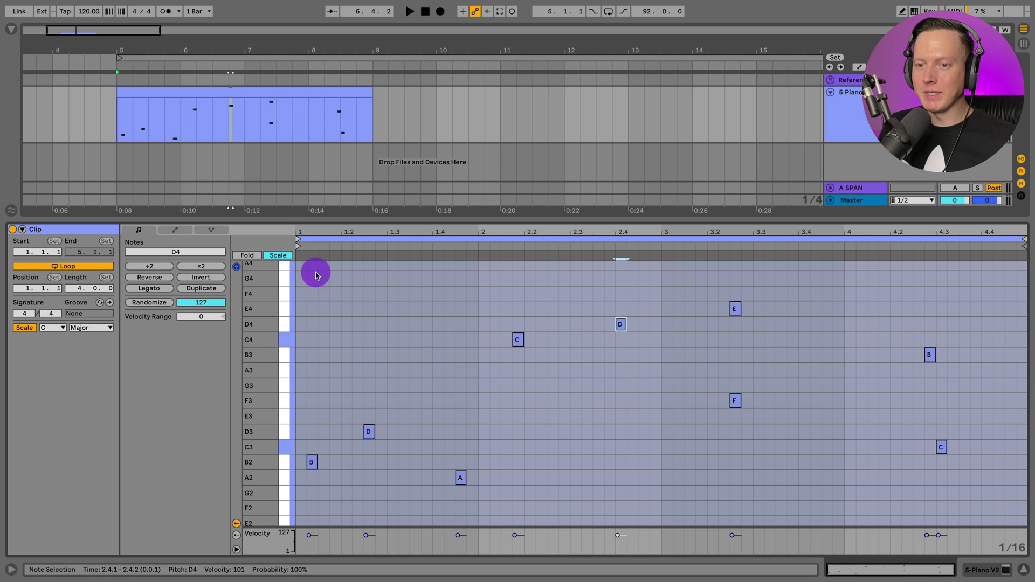
Show all keys to add an out-of-scale G#2 note at 2.3.3, and limit the note editor to scale keys again.
{"action": "left_click", "coordinate": [277, 254]}
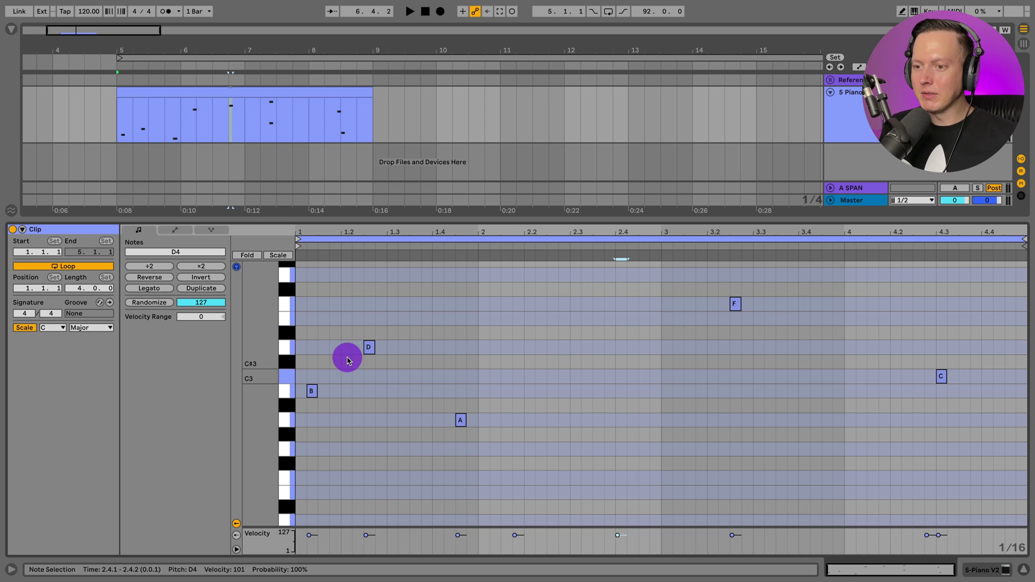
{"action": "double_click", "coordinate": [594, 435]}
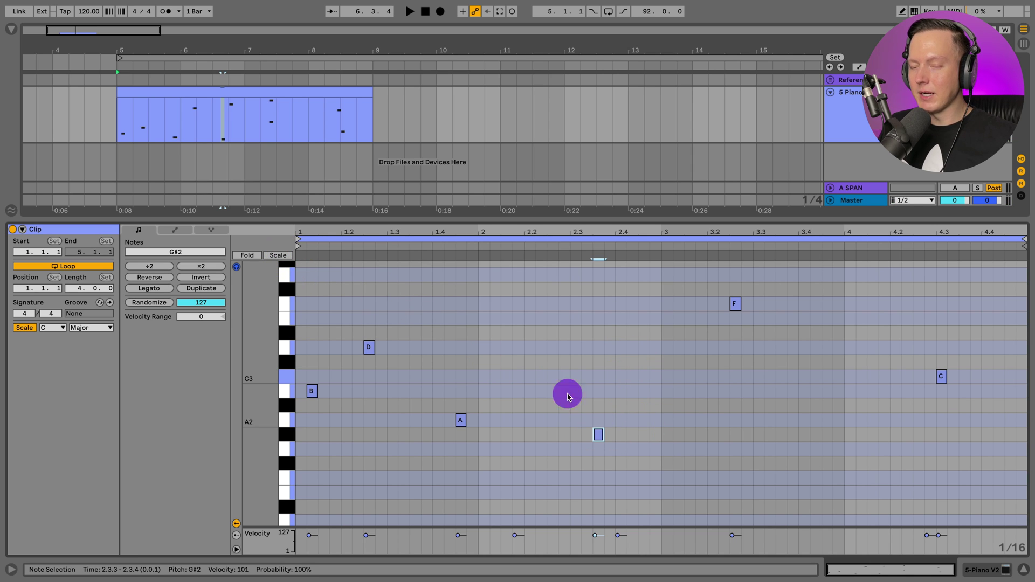
{"action": "left_click", "coordinate": [275, 255]}
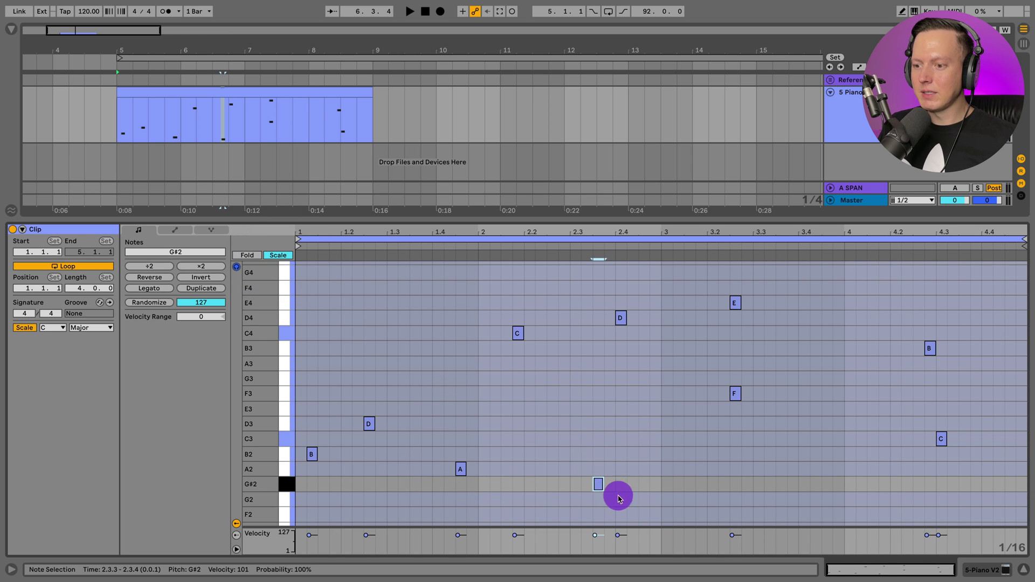
{"action": "scroll", "coordinate": [613, 473], "scroll_direction": "down", "scroll_amount": 1}
{"action": "scroll", "coordinate": [612, 473], "scroll_direction": "down", "scroll_amount": 1}
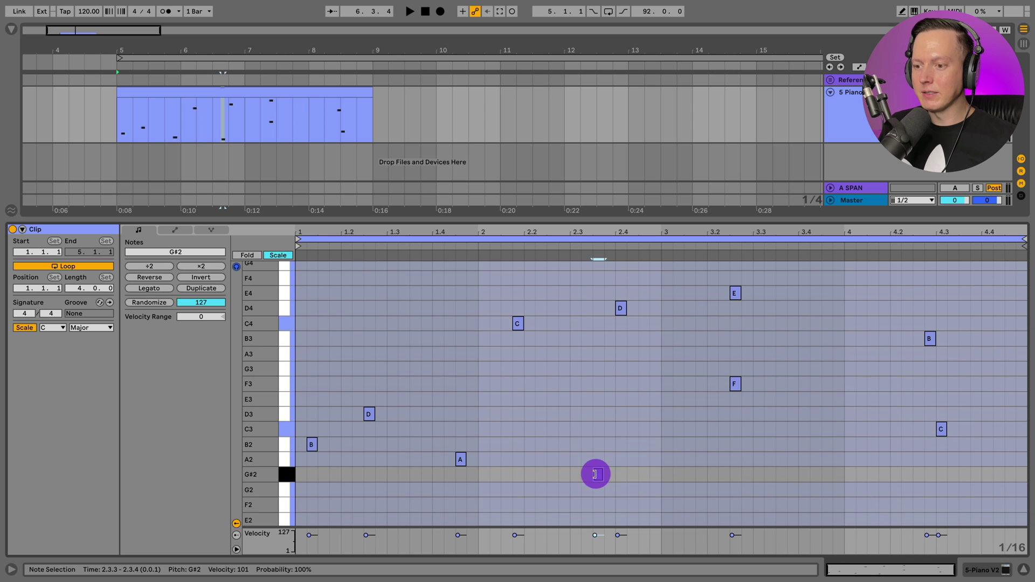
Move the out-of-scale G#2 note at 2.3.3 down to G2 and refold the note editor to scale keys only.
{"action": "left_click_drag", "start_coordinate": [597, 473], "coordinate": [597, 488]}
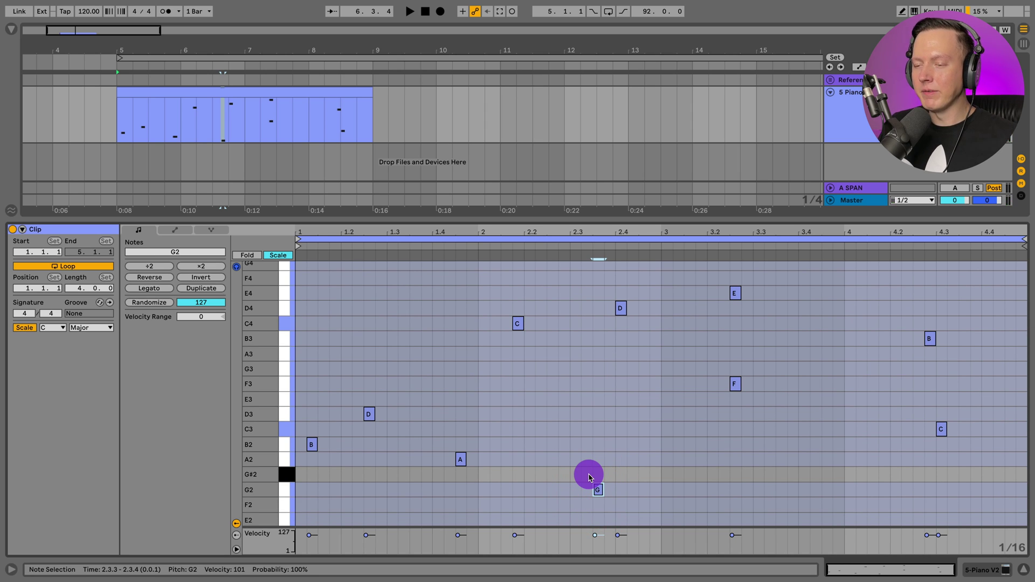
{"action": "left_click", "coordinate": [280, 256]}
{"action": "left_click", "coordinate": [279, 256]}
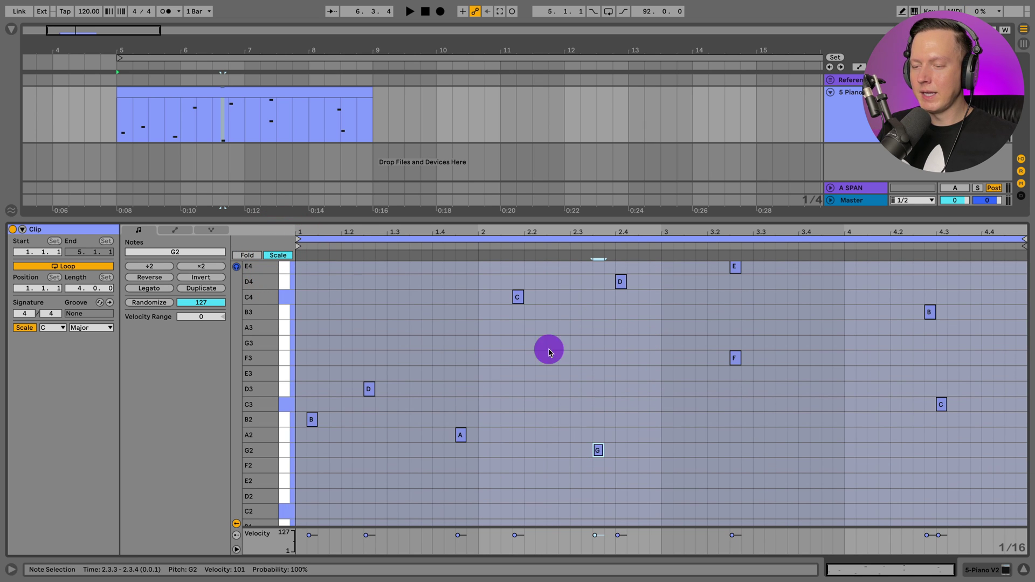
{"action": "scroll", "coordinate": [426, 367], "scroll_direction": "up", "scroll_amount": 3}
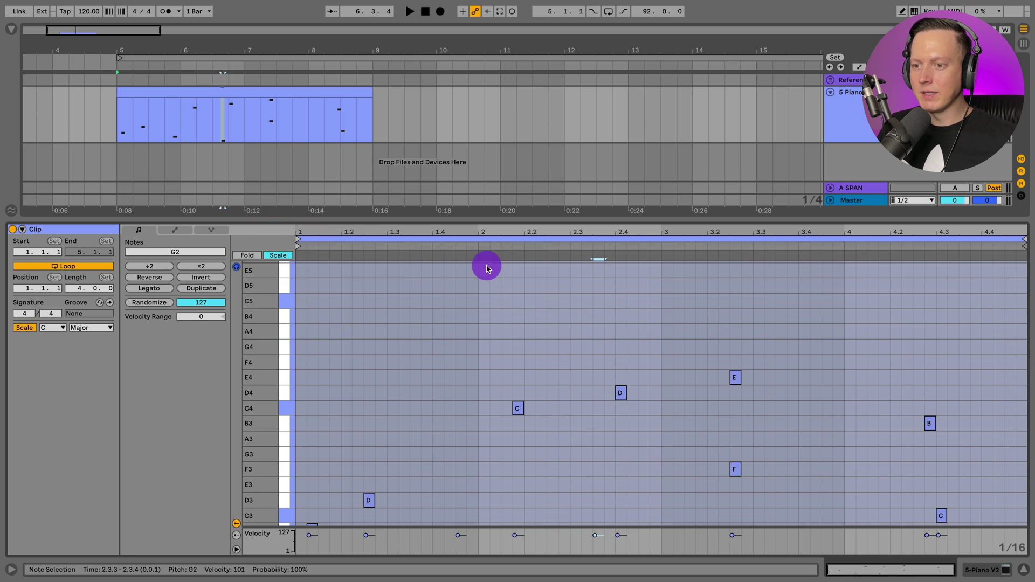
{"action": "scroll", "coordinate": [502, 304], "scroll_direction": "up", "scroll_amount": 3}
{"action": "scroll", "coordinate": [503, 304], "scroll_direction": "down", "scroll_amount": 5}
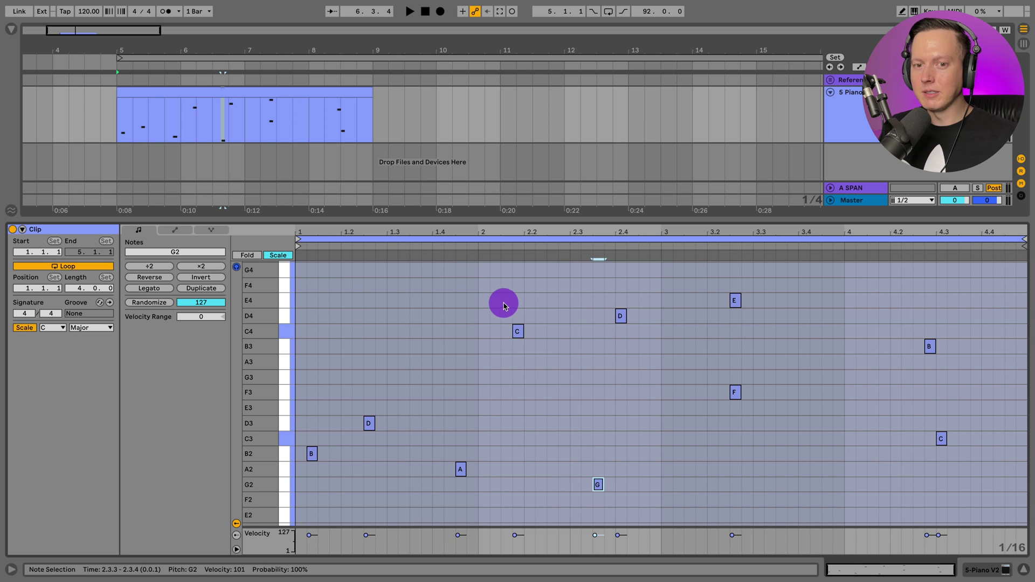
Review the root notes and scale types available for the clip, keeping C Major.
{"action": "left_click", "coordinate": [24, 328]}
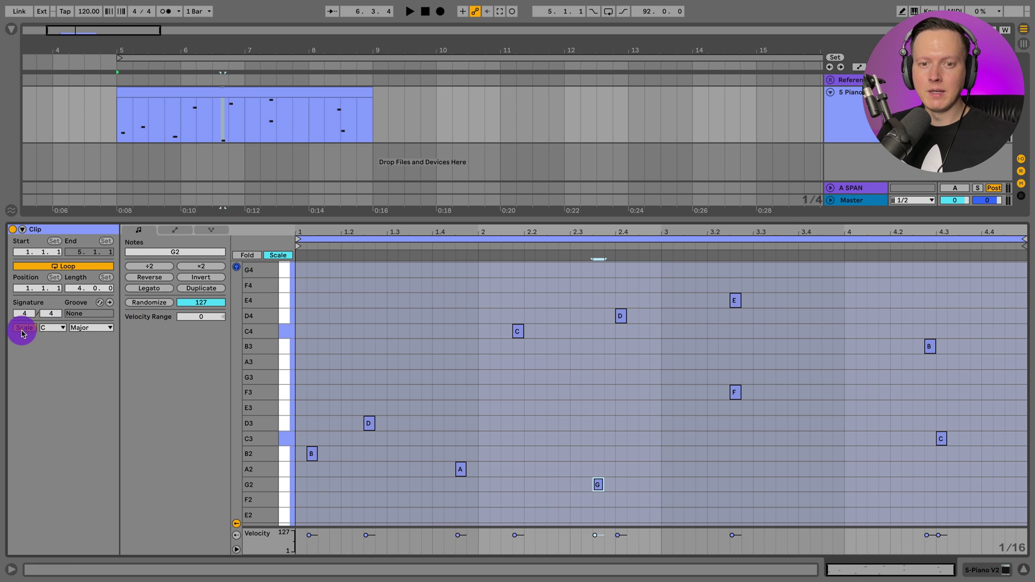
{"action": "left_click", "coordinate": [51, 329]}
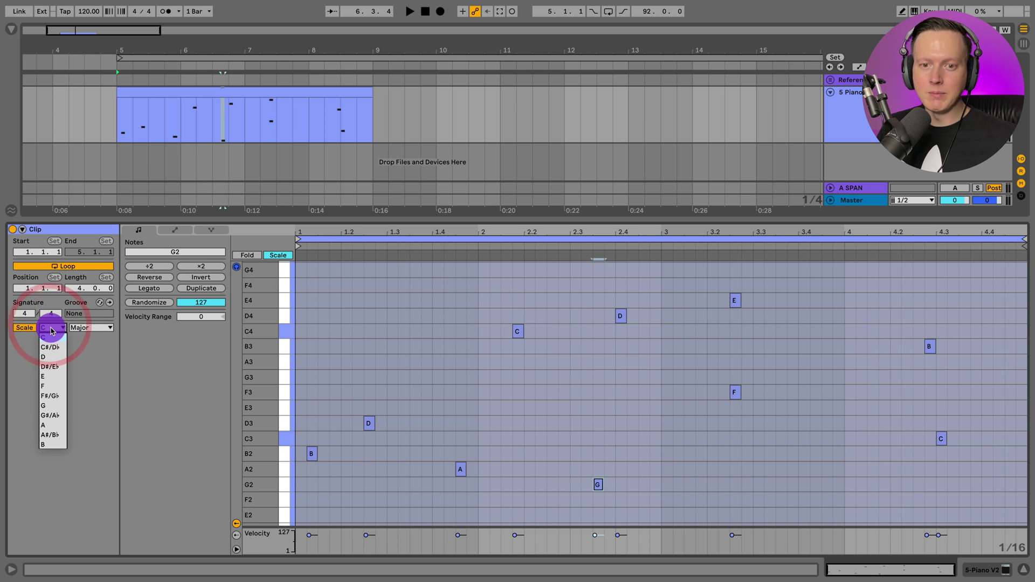
{"action": "left_click", "coordinate": [51, 335]}
{"action": "left_click", "coordinate": [86, 328]}
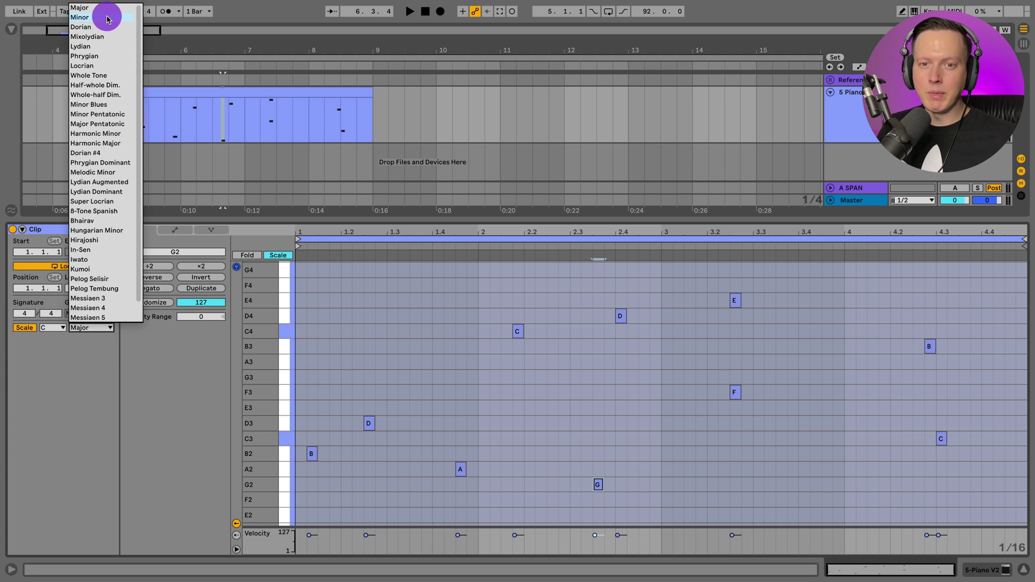
{"action": "scroll", "coordinate": [109, 108], "scroll_direction": "down", "scroll_amount": 1}
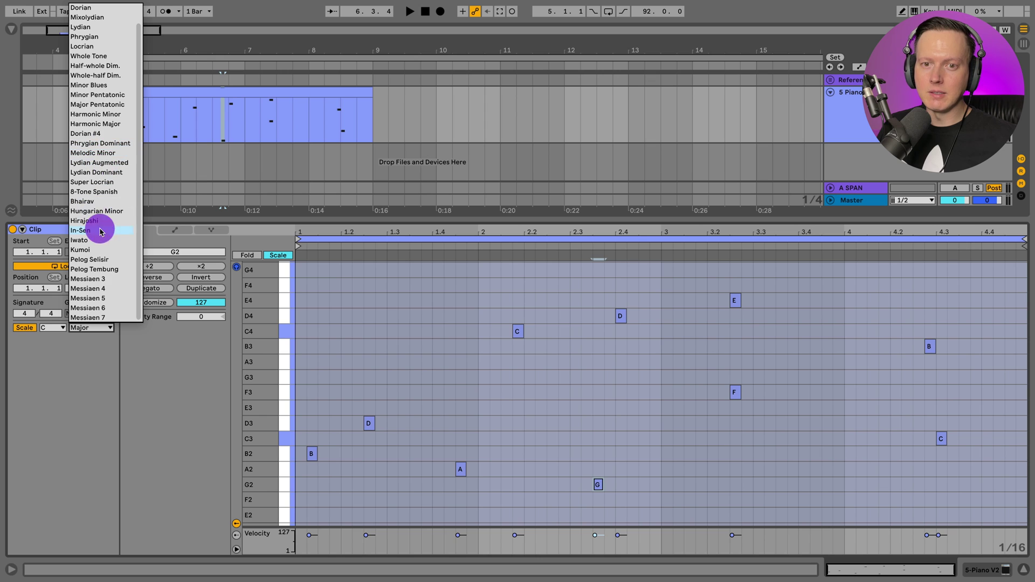
{"action": "scroll", "coordinate": [101, 118], "scroll_direction": "up", "scroll_amount": 1}
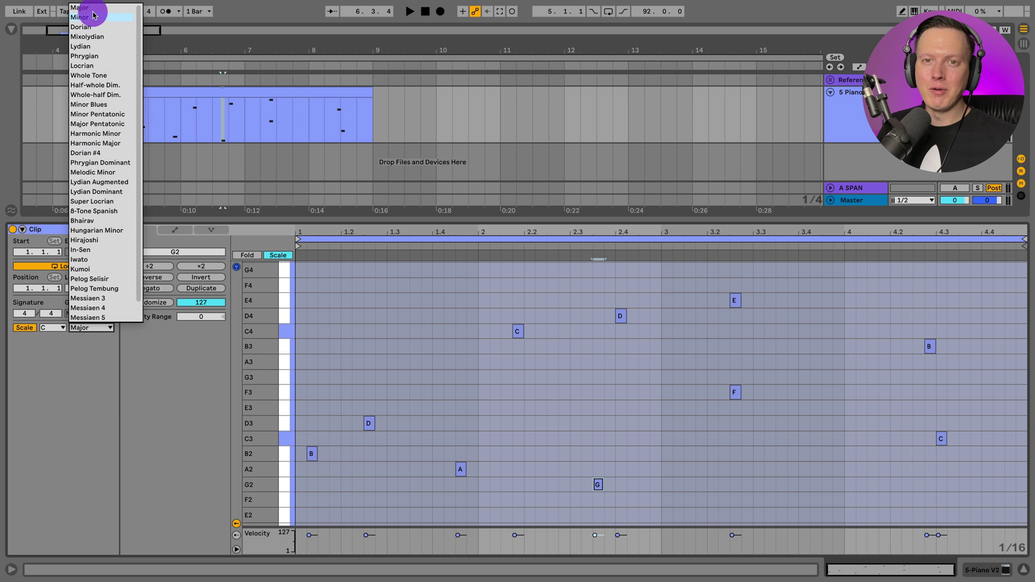
{"action": "left_click", "coordinate": [105, 356]}
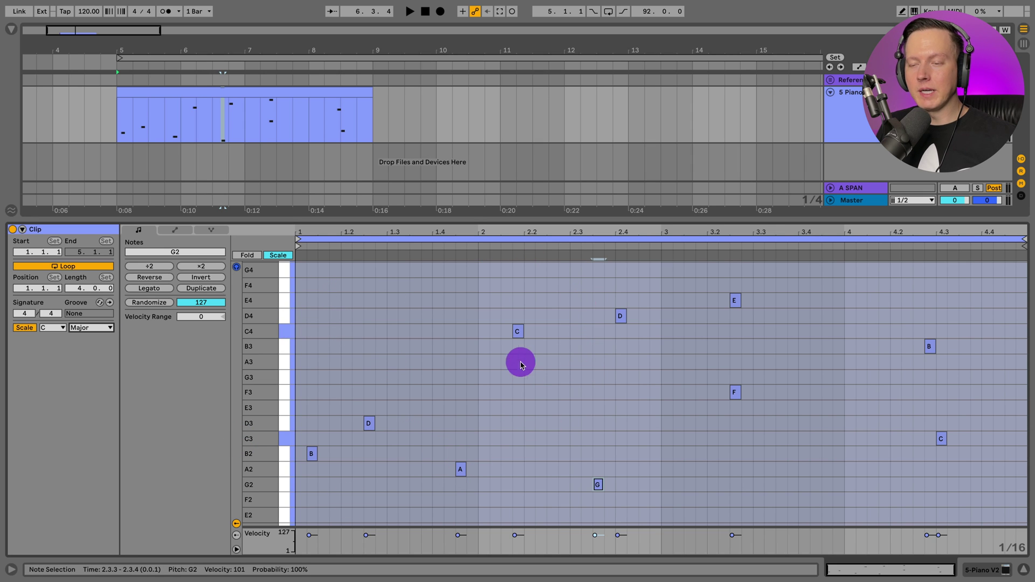
Show all keys in the note editor, including those outside the scale.
{"action": "key", "text": "k"}
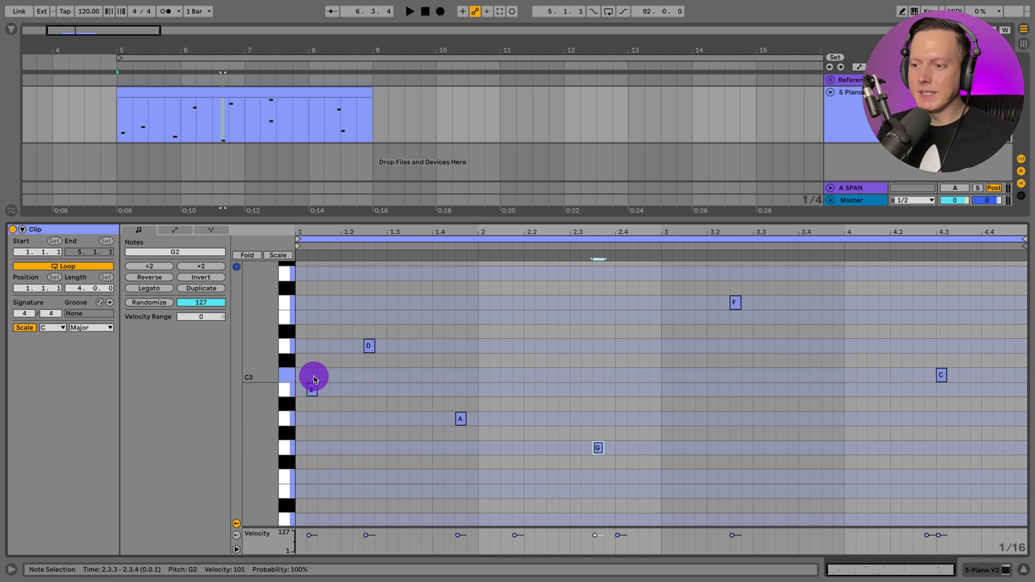